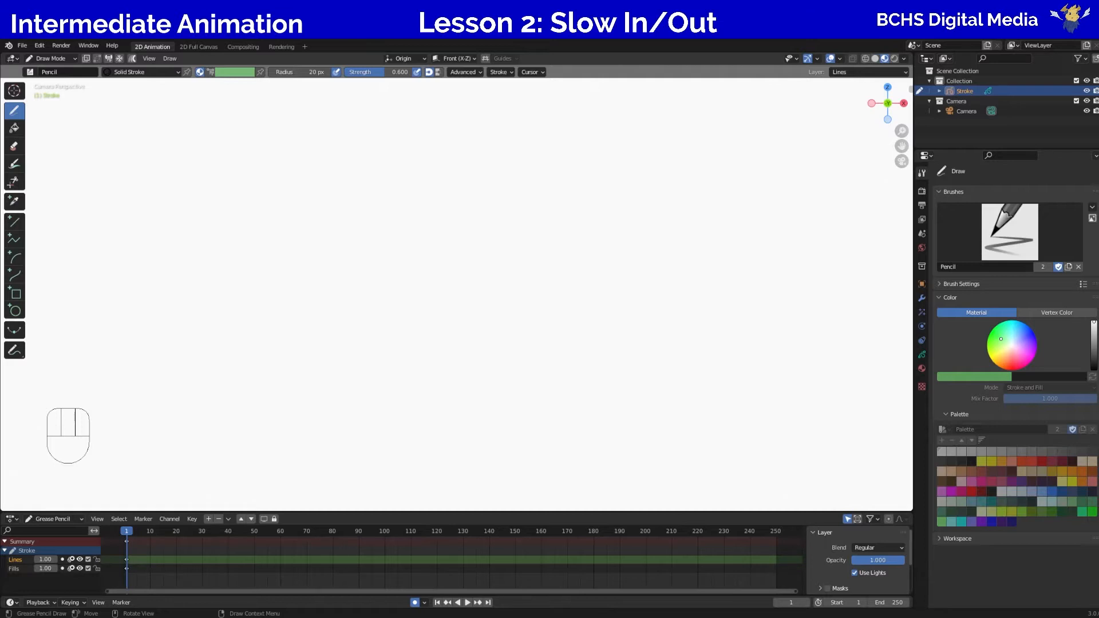
# Start a new 2D Animation file and choose the Circle tool for drawing
pyautogui.click(8, 45)
pyautogui.click(33, 55)
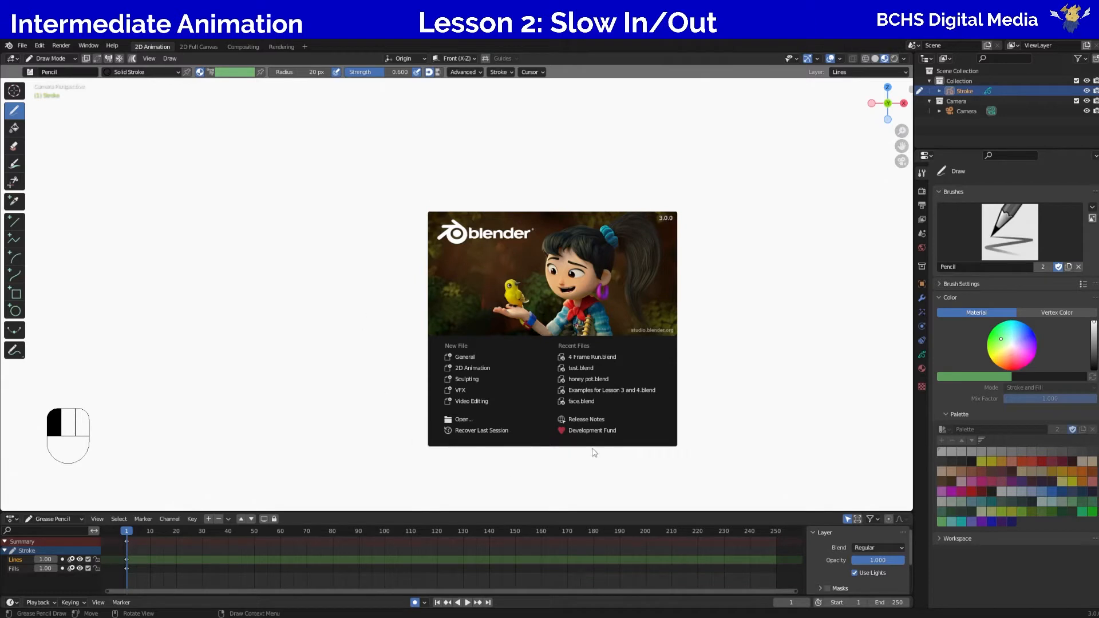
pyautogui.click(472, 369)
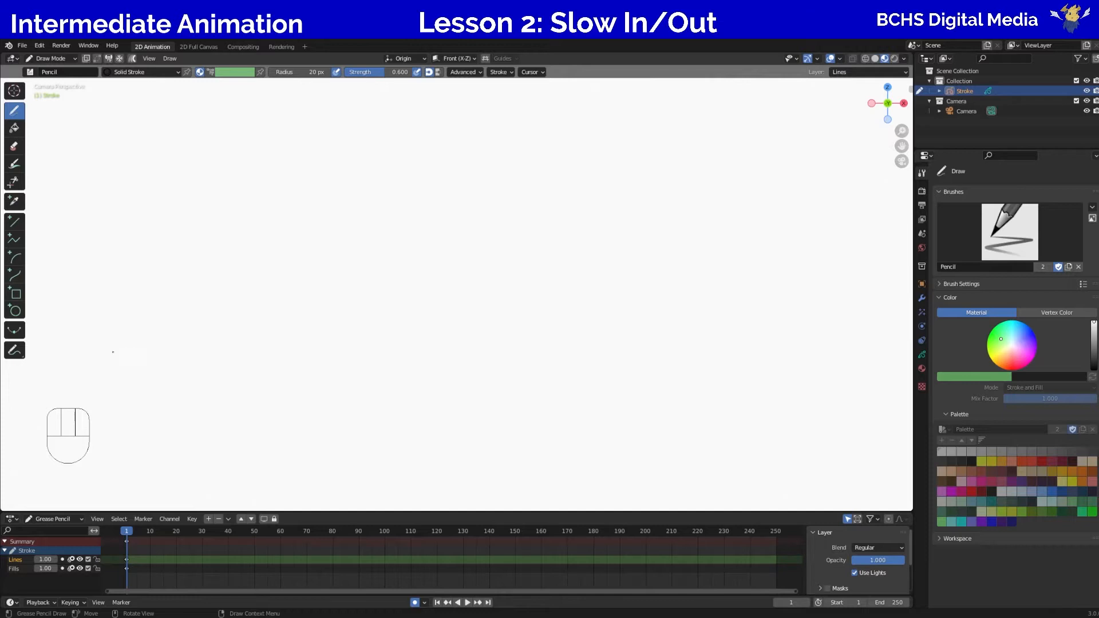
pyautogui.click(14, 312)
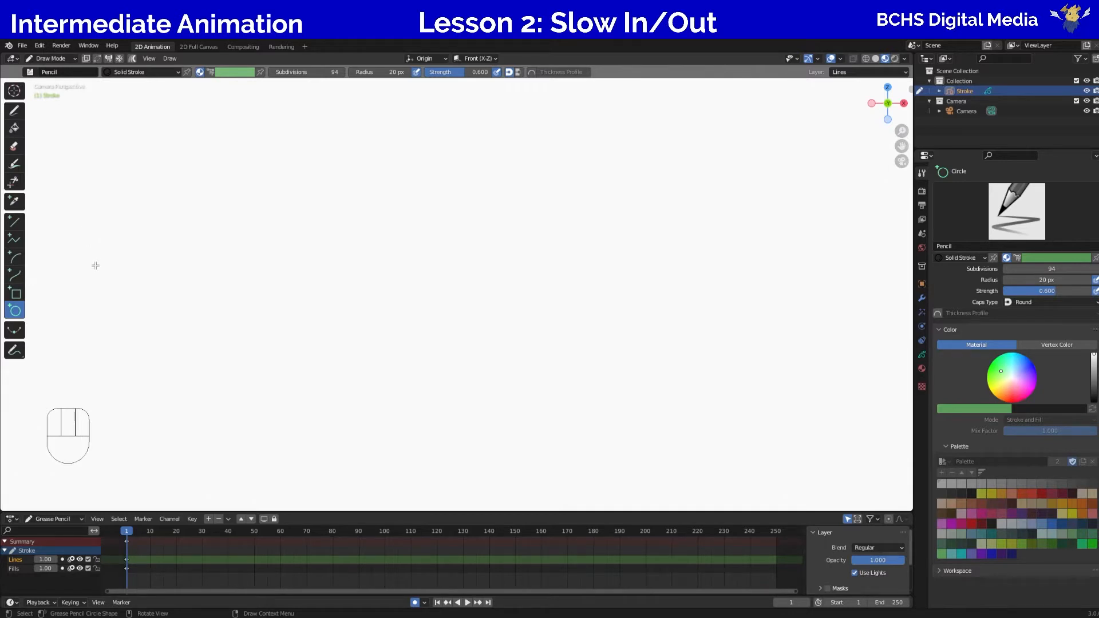
pyautogui.click(83, 218)
pyautogui.moveTo(83, 219); pyautogui.dragTo(188, 347)
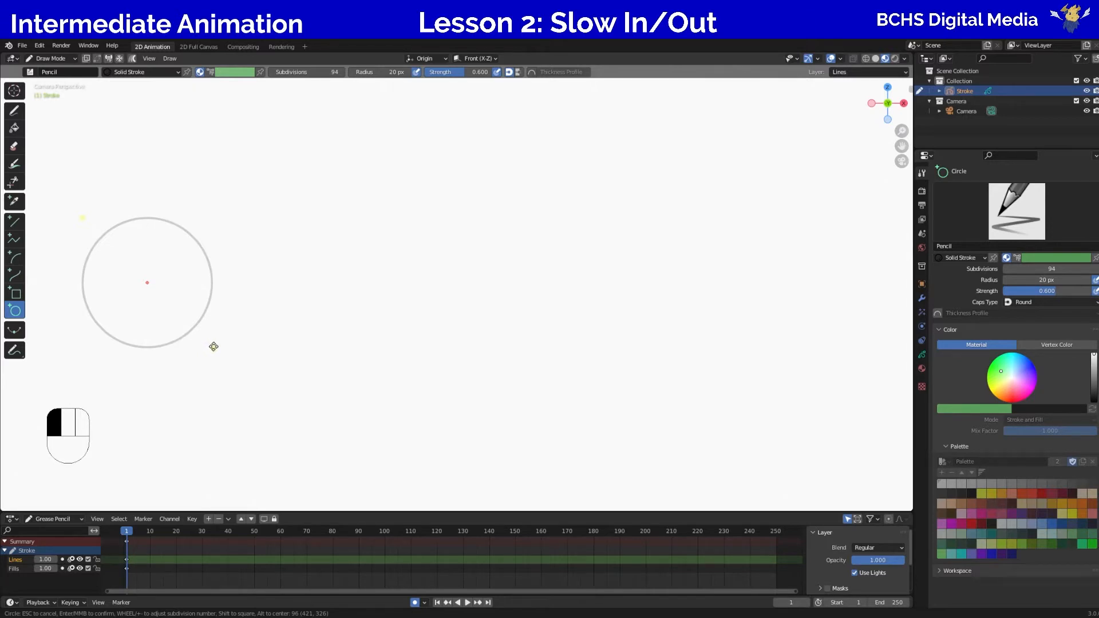
pyautogui.moveTo(210, 349)
pyautogui.mouseDown()
pyautogui.moveTo(191, 361)
pyautogui.moveTo(175, 351)
pyautogui.moveTo(204, 340)
pyautogui.moveTo(205, 246)
pyautogui.moveTo(221, 372)
pyautogui.moveTo(143, 389)
pyautogui.moveTo(147, 400)
pyautogui.mouseUp()
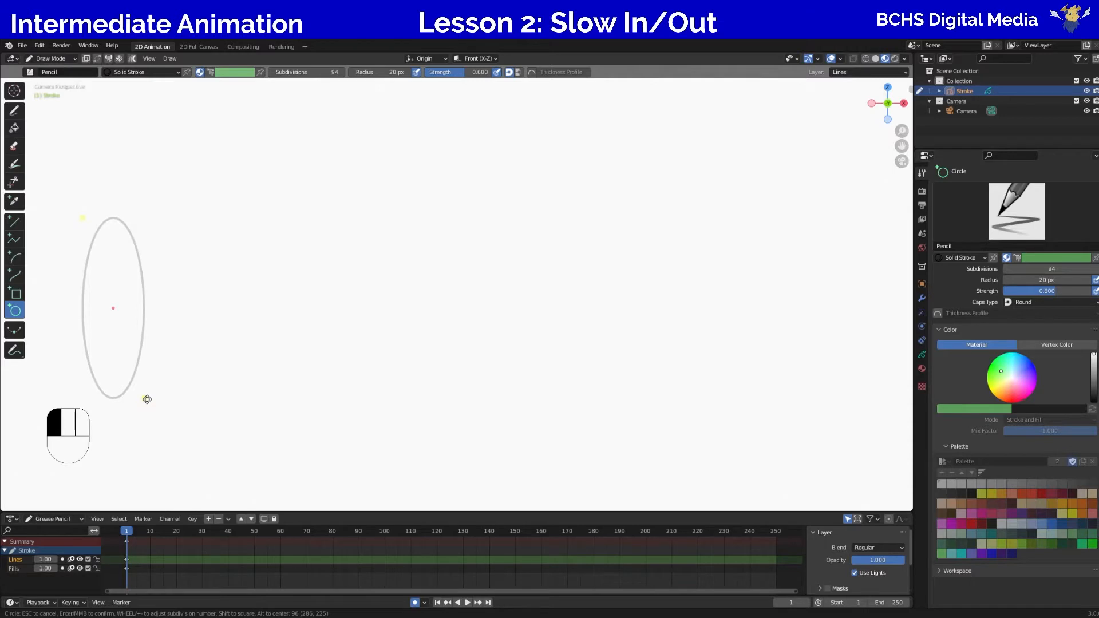
pyautogui.moveTo(147, 399)
pyautogui.mouseDown()
pyautogui.moveTo(207, 343)
pyautogui.moveTo(224, 353)
pyautogui.moveTo(213, 370)
pyautogui.moveTo(224, 372)
pyautogui.moveTo(216, 351)
pyautogui.moveTo(225, 365)
pyautogui.moveTo(194, 362)
pyautogui.mouseUp()
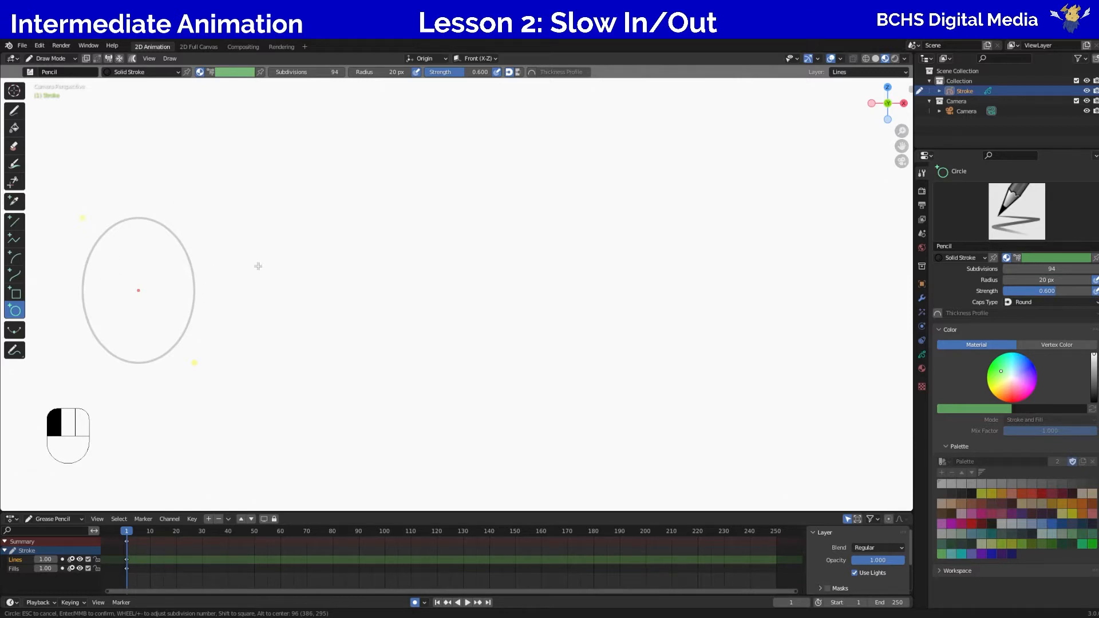
pyautogui.press('Escape')
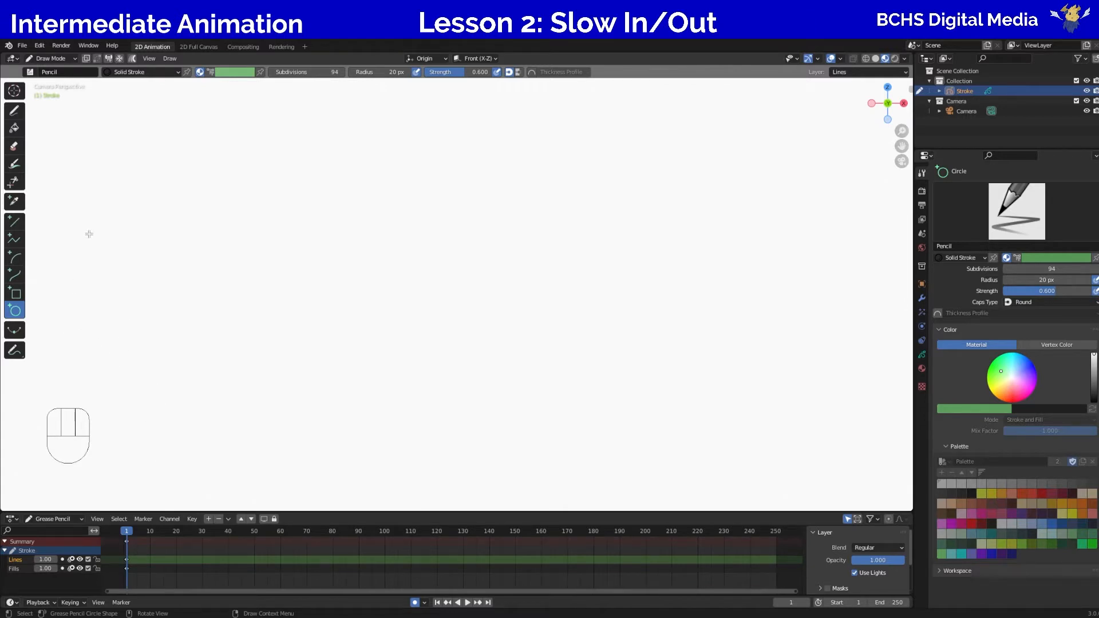
# Draw a perfectly round circle near the left edge of the drawing area on frame 1 and confirm it
pyautogui.moveTo(72, 208); pyautogui.dragTo(189, 346)
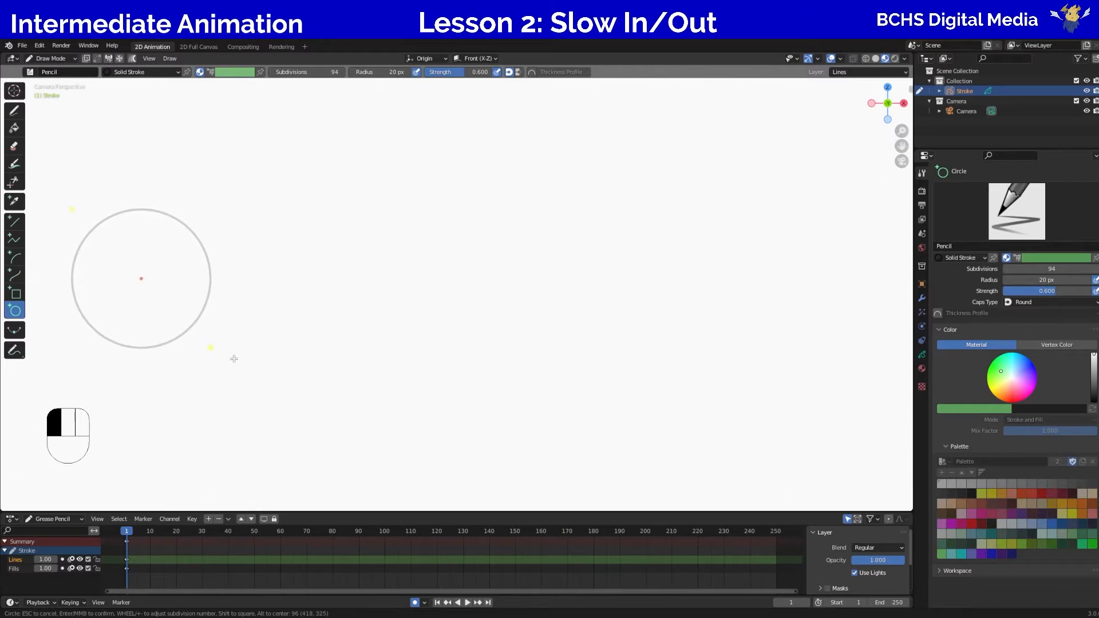
pyautogui.press('Return')
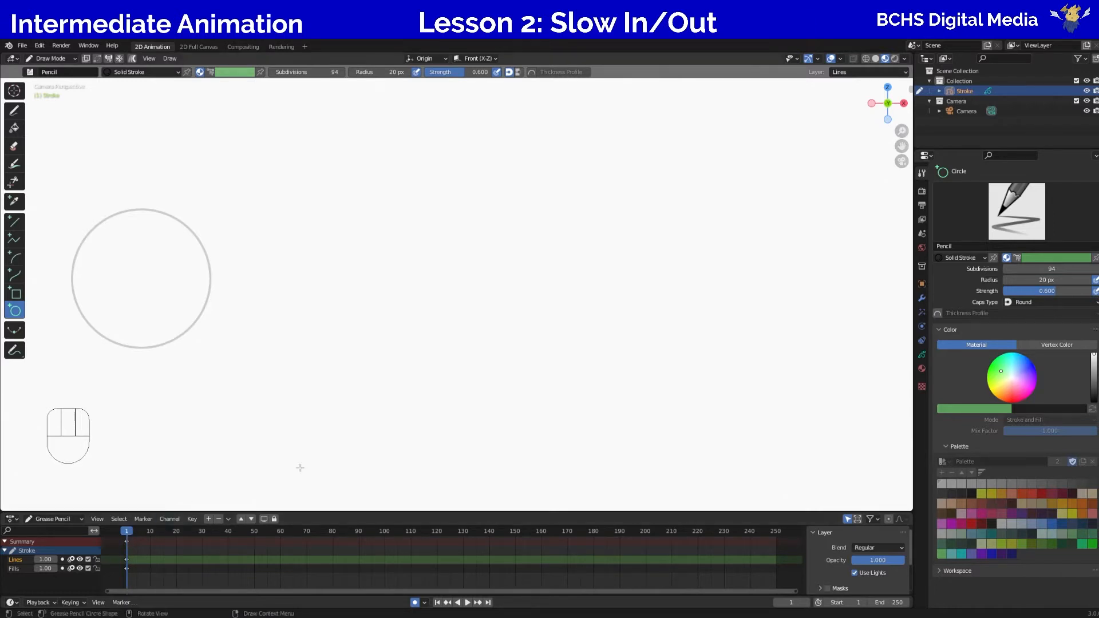
# Show the scene's output settings and move the playhead to frame 23
pyautogui.click(923, 207)
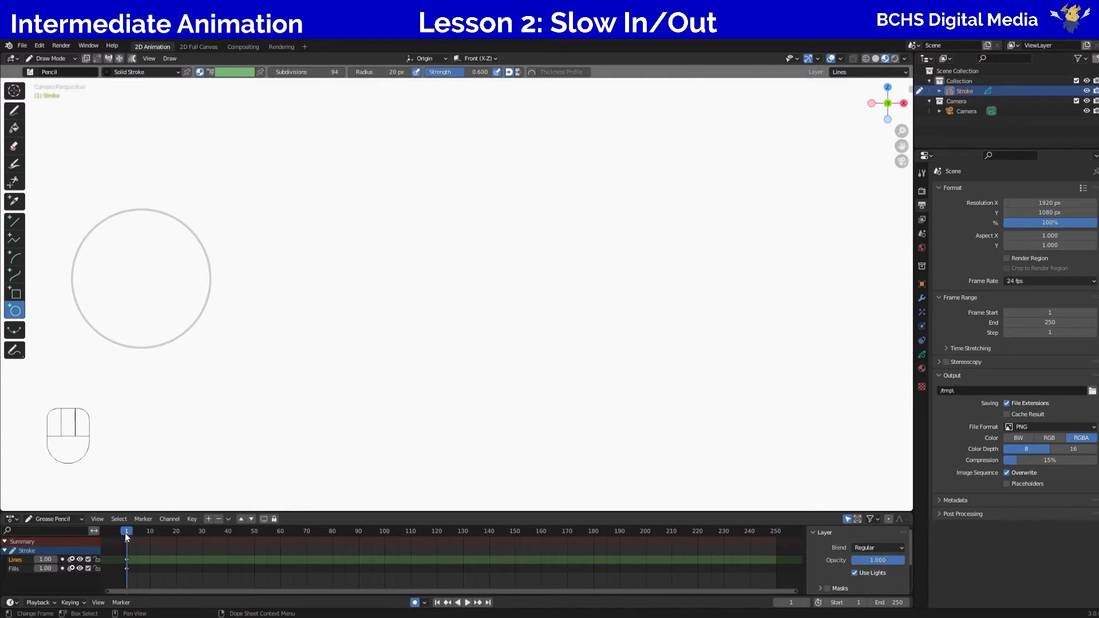
pyautogui.moveTo(127, 534); pyautogui.dragTo(186, 536)
pyautogui.moveTo(185, 533)
pyautogui.mouseDown()
pyautogui.moveTo(135, 536)
pyautogui.moveTo(198, 538)
pyautogui.moveTo(148, 534)
pyautogui.moveTo(186, 538)
pyautogui.mouseUp()
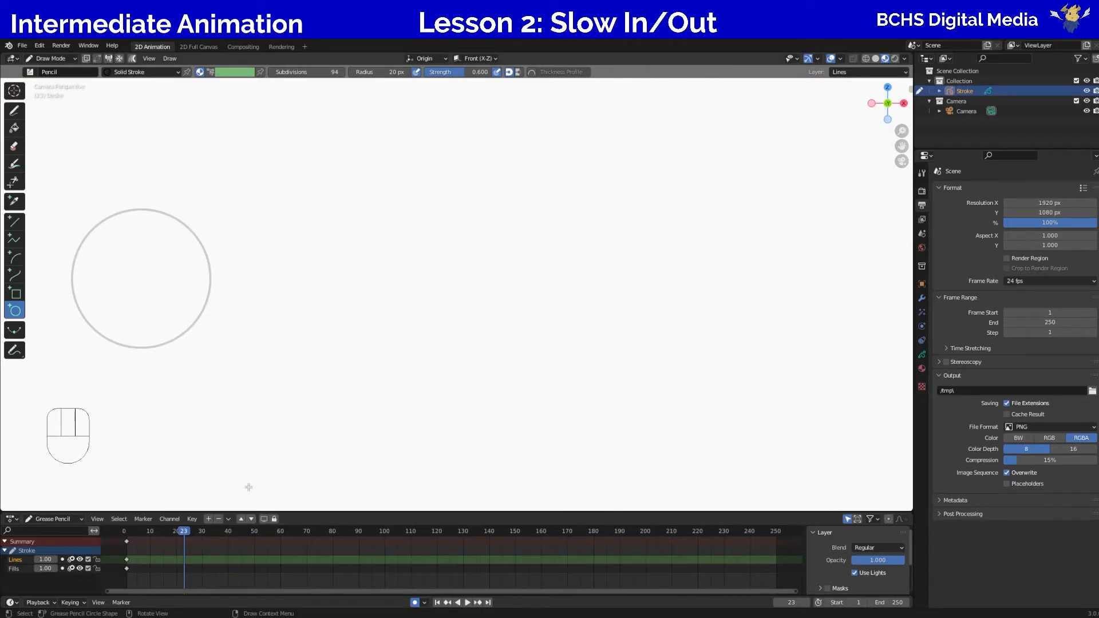
# Step the playhead back and forth frame by frame between frames 16 and 23, ending on frame 23
pyautogui.press('Left')
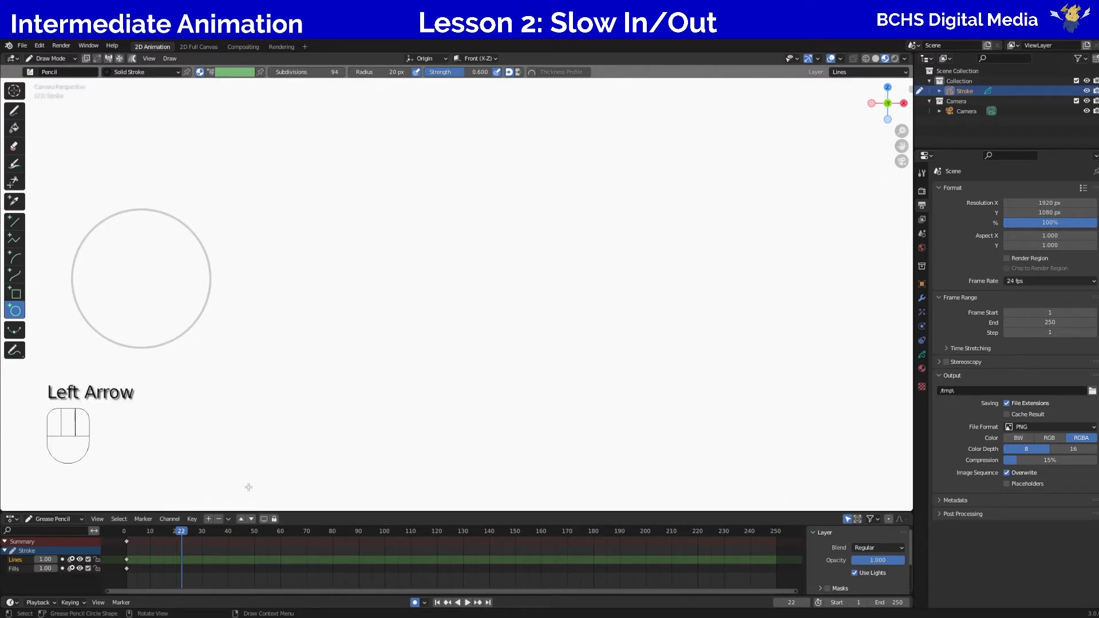
pyautogui.press('Right')
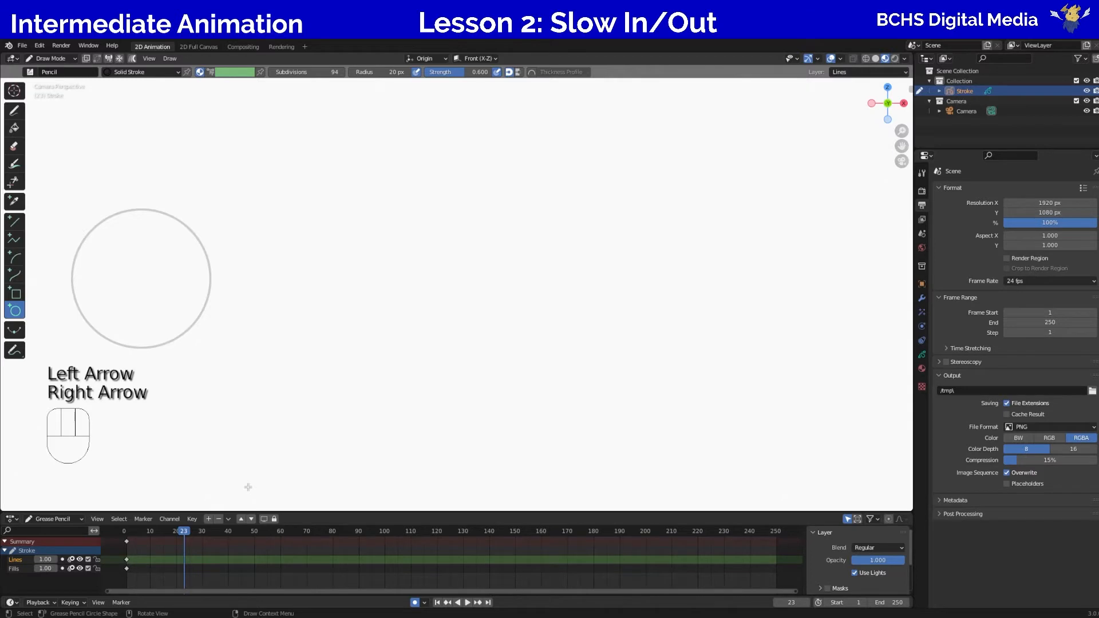
pyautogui.press('Left')
pyautogui.press('Left')
pyautogui.press('Left')
pyautogui.press('Left')
pyautogui.press('Left')
pyautogui.press('Left')
pyautogui.press('Left')
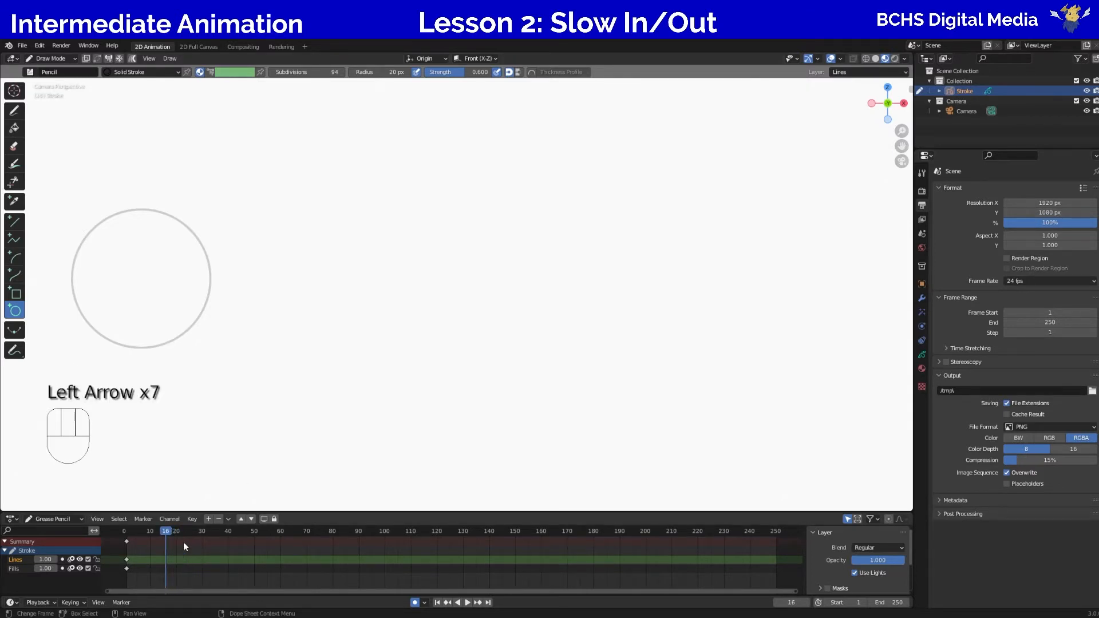
pyautogui.press('Right')
pyautogui.press('Right')
pyautogui.press('Right')
pyautogui.press('Right')
pyautogui.press('Right')
pyautogui.press('Right')
pyautogui.press('Right')
pyautogui.press('Right')
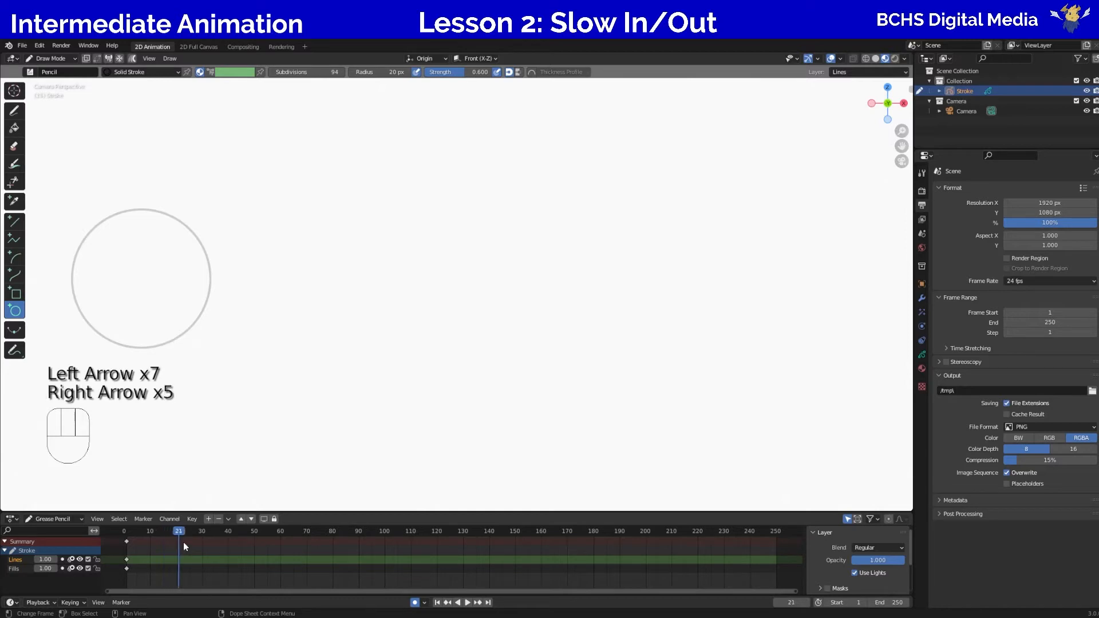
pyautogui.press('Left')
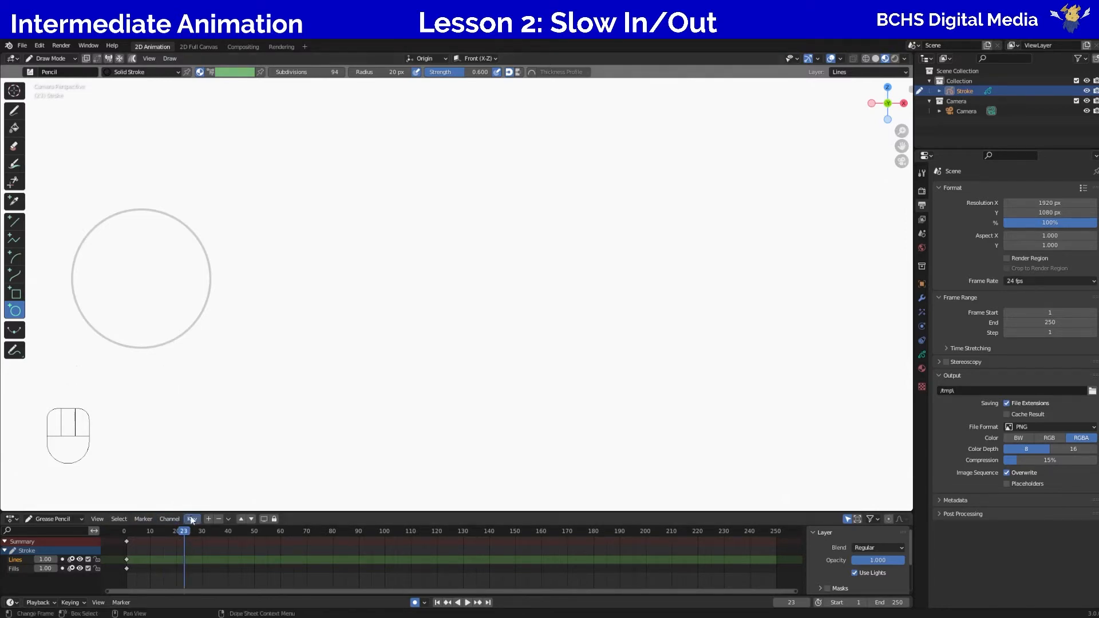
pyautogui.moveTo(180, 530)
pyautogui.mouseDown()
pyautogui.moveTo(130, 538)
pyautogui.moveTo(184, 535)
pyautogui.mouseUp()
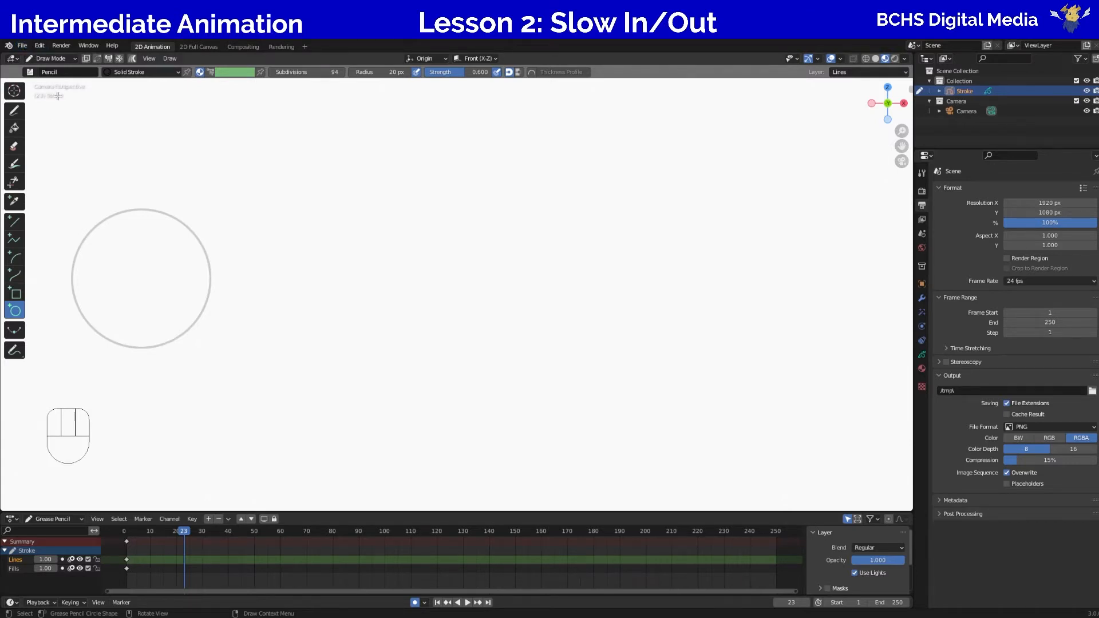
# In Edit Mode at frame 23, select the circle and move it horizontally along X to the far right of the drawing area
pyautogui.click(57, 59)
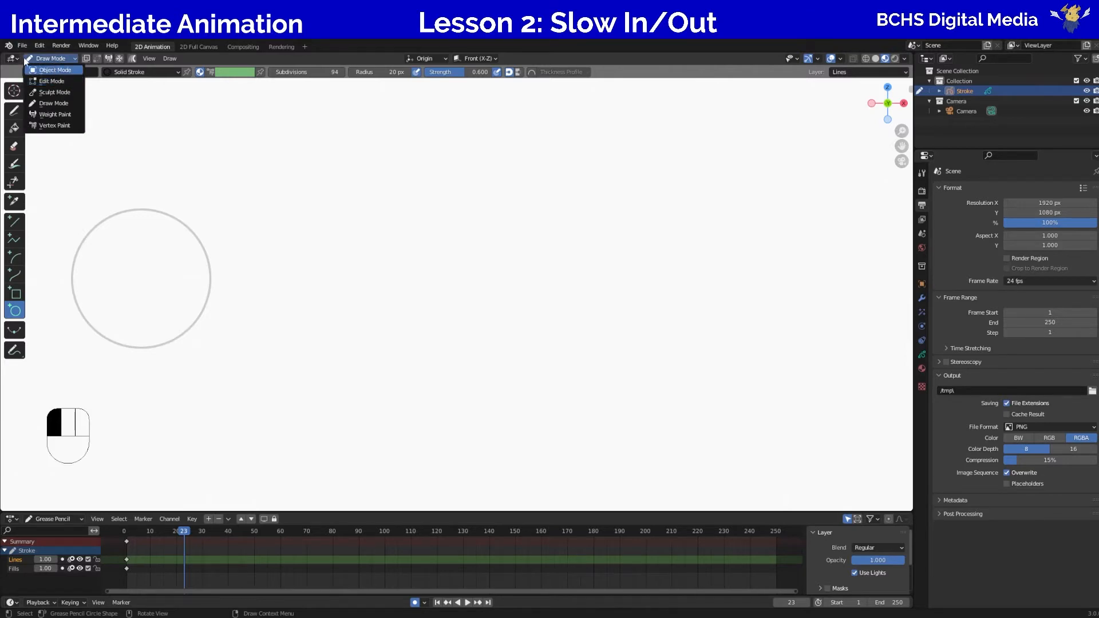
pyautogui.click(50, 83)
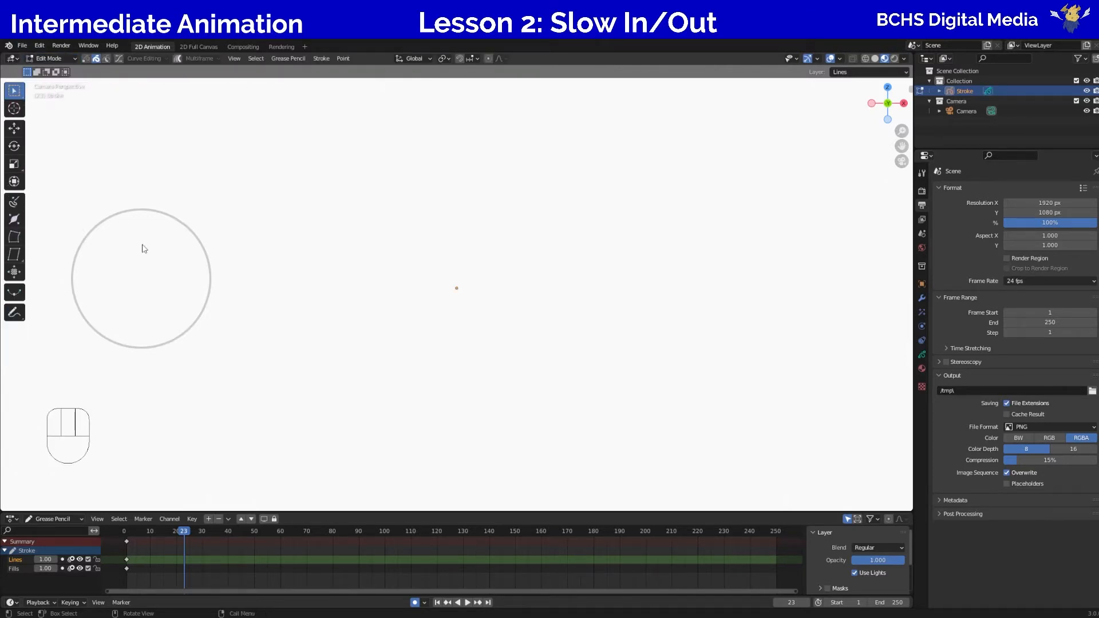
pyautogui.click(188, 230)
pyautogui.click(15, 129)
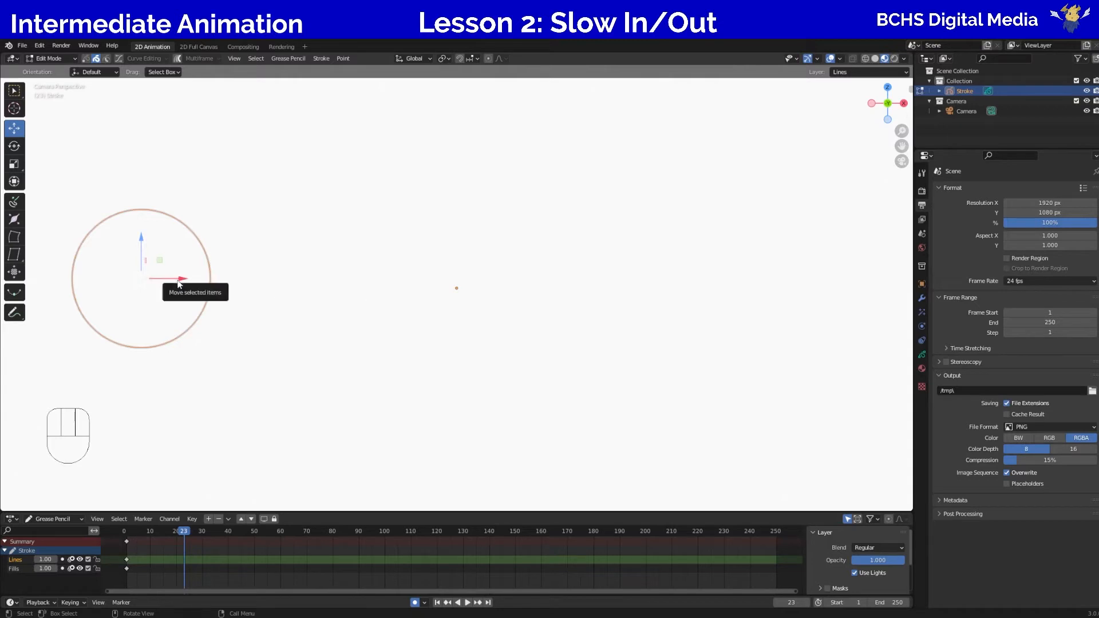
pyautogui.moveTo(173, 281); pyautogui.dragTo(829, 272)
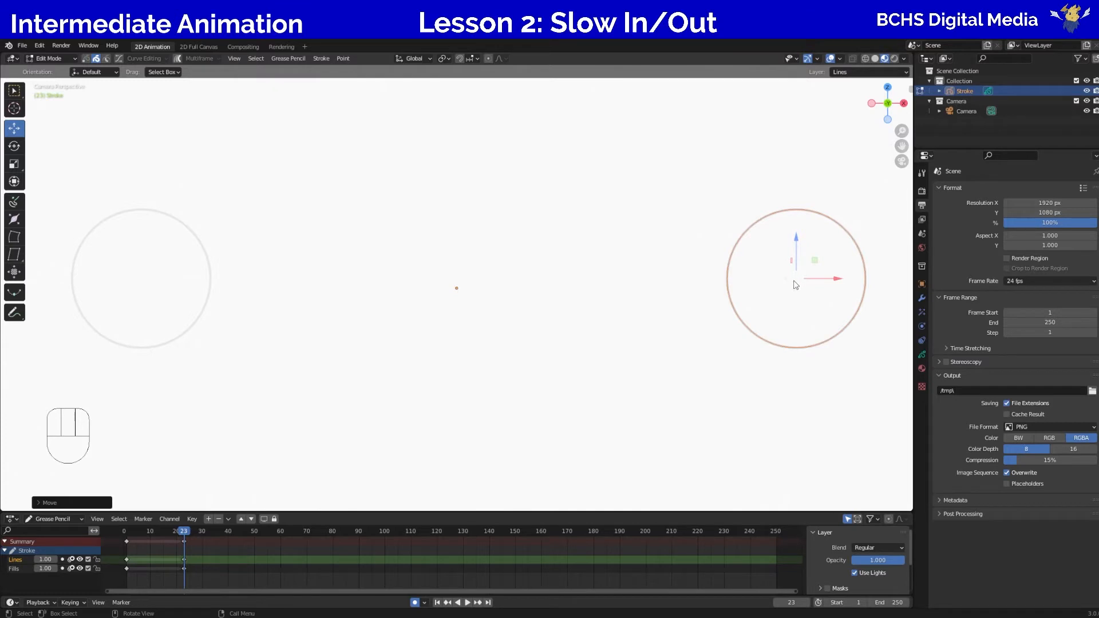
pyautogui.moveTo(796, 284)
pyautogui.mouseDown()
pyautogui.moveTo(766, 274)
pyautogui.moveTo(690, 339)
pyautogui.moveTo(608, 228)
pyautogui.moveTo(753, 252)
pyautogui.moveTo(755, 211)
pyautogui.mouseUp()
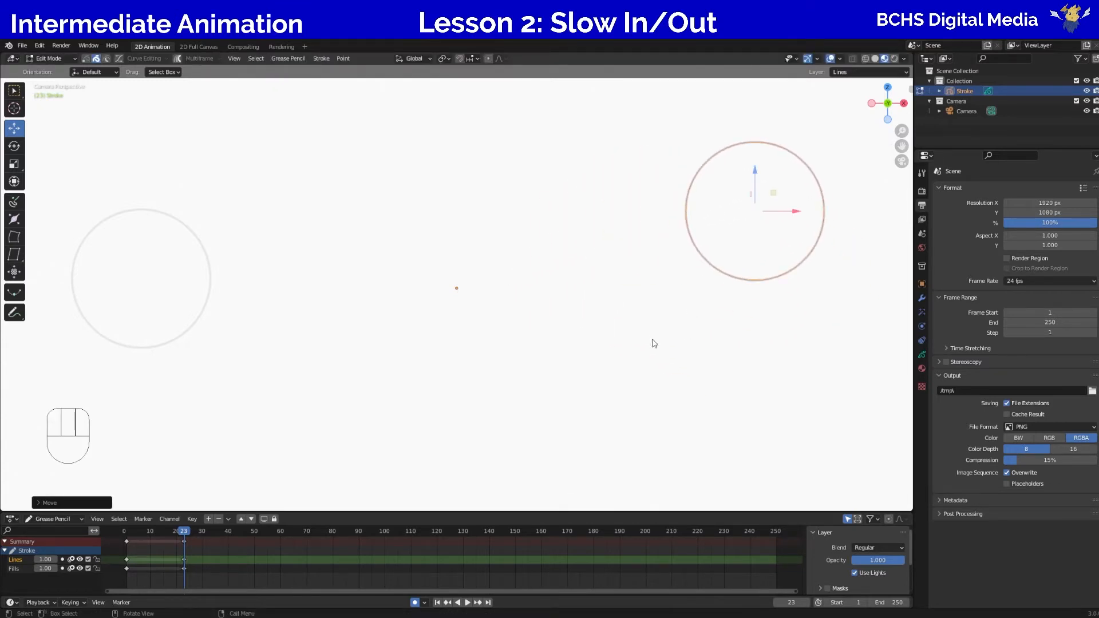
pyautogui.hotkey('ctrl', 'z')
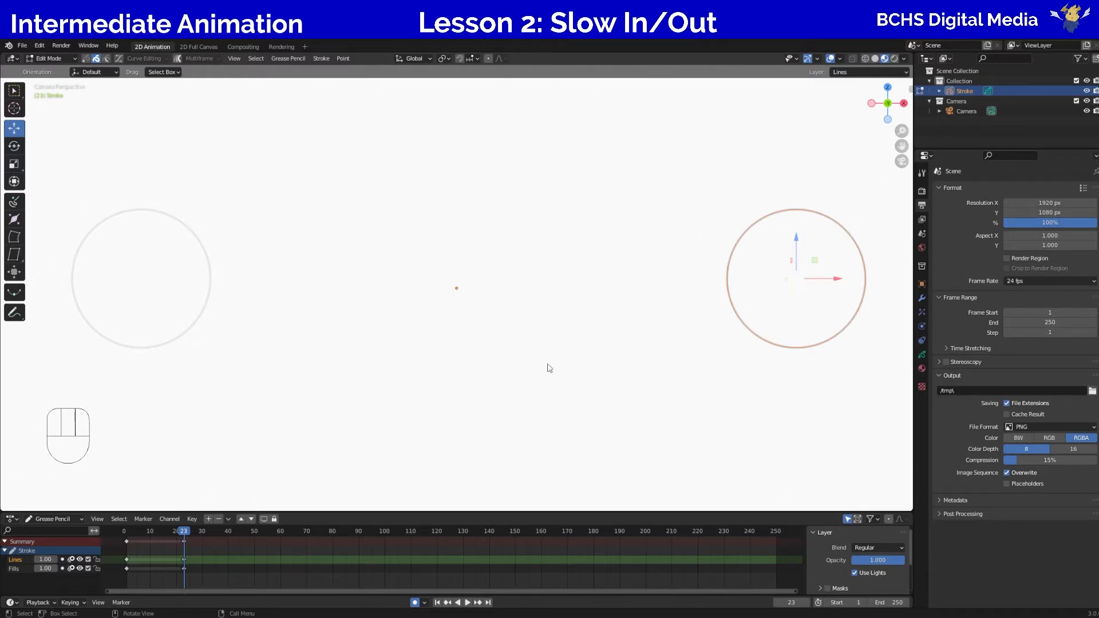
# Set the animation's end frame to 25 and play it back
pyautogui.click(880, 601)
pyautogui.write('25')
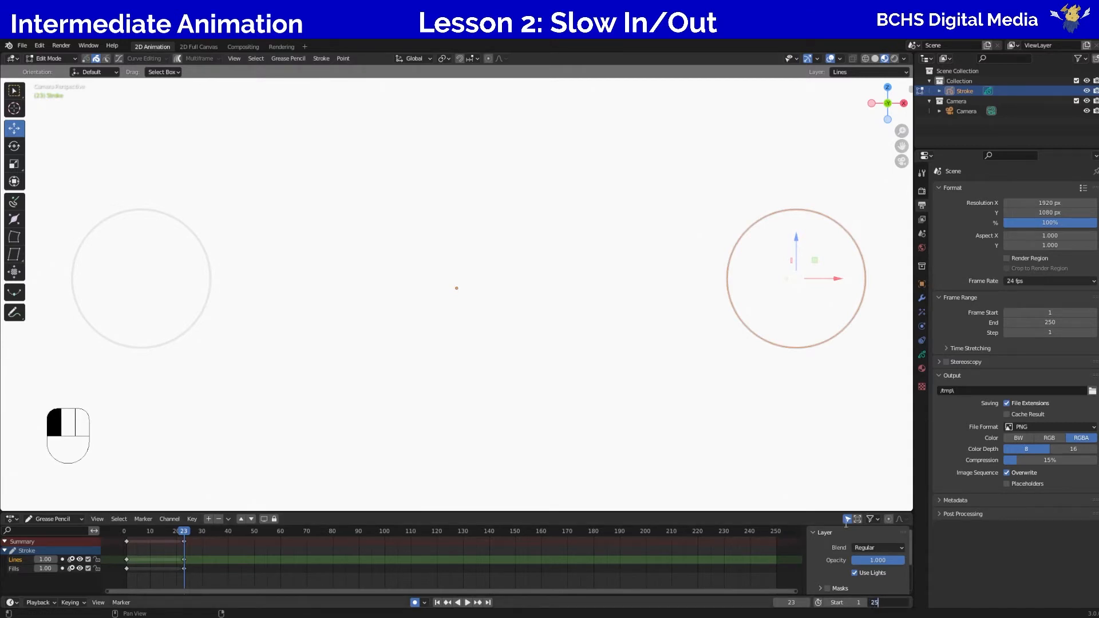
pyautogui.press('Return')
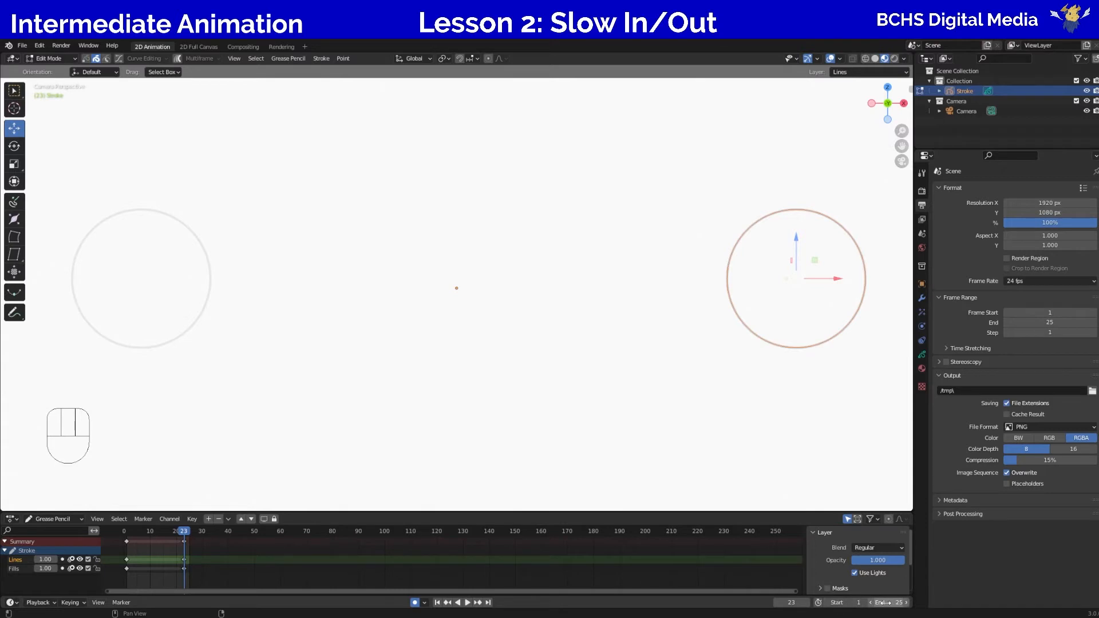
pyautogui.press('space')
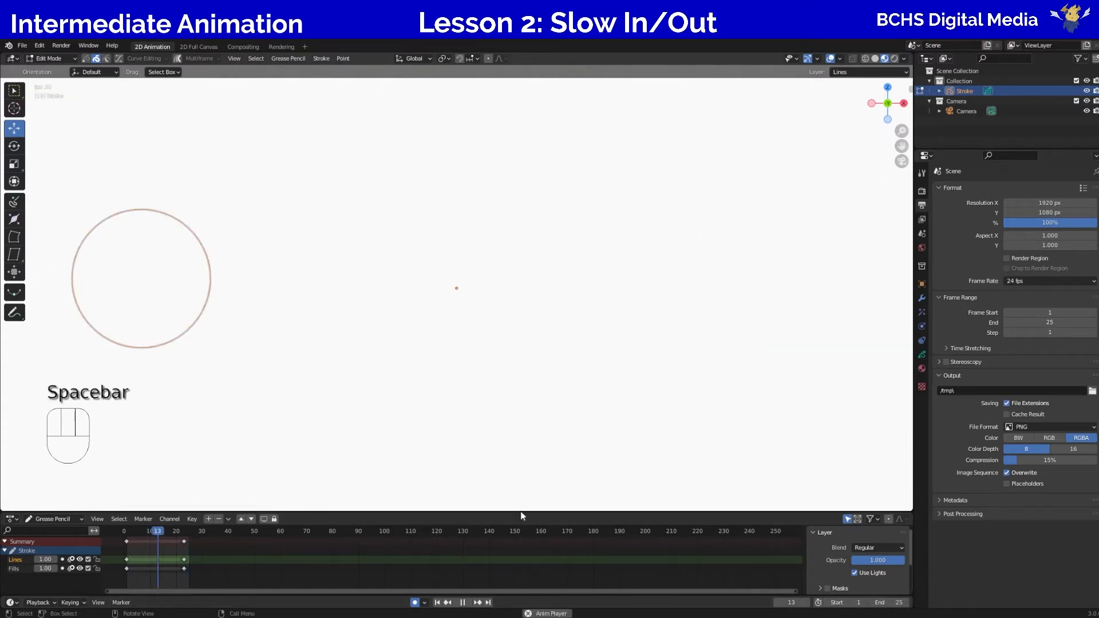